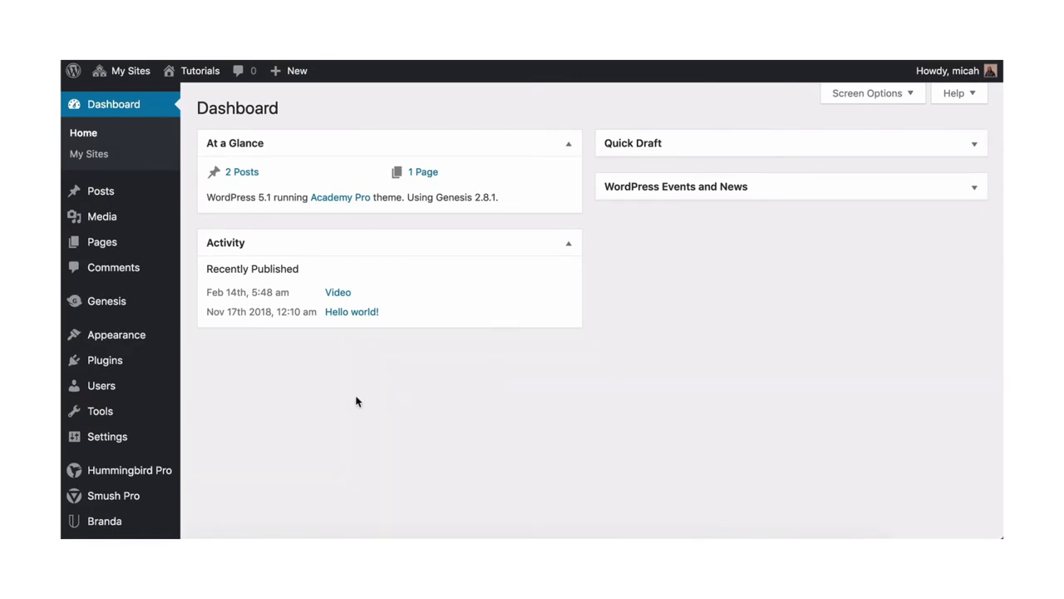
# Step: Activate the Smush Pro CDN from its CDN tab and scroll down to the WebP conversion setting
pyautogui.click(142, 503)
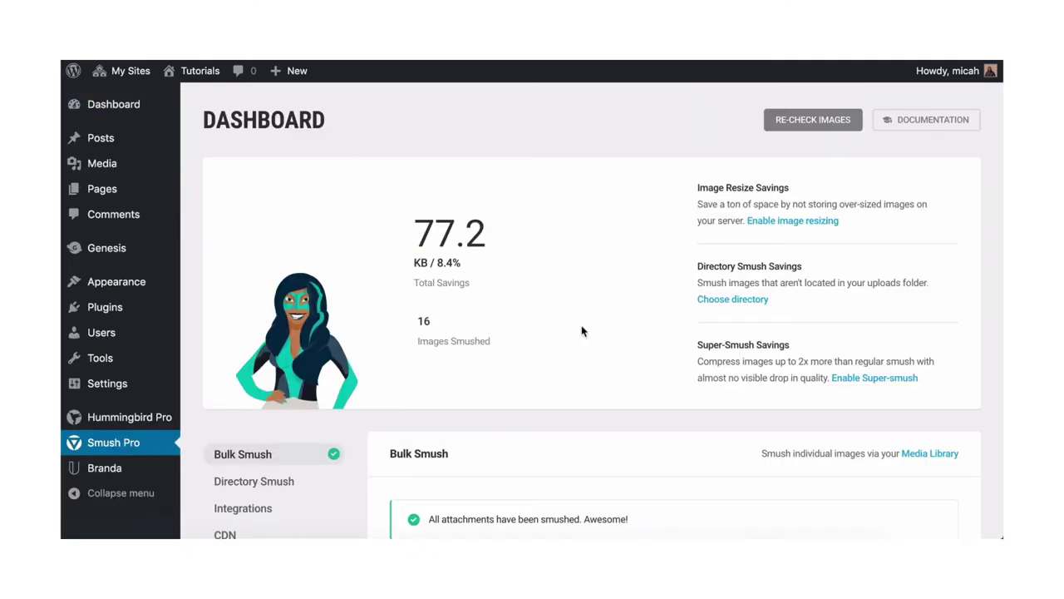
pyautogui.scroll(-2, 582, 331)
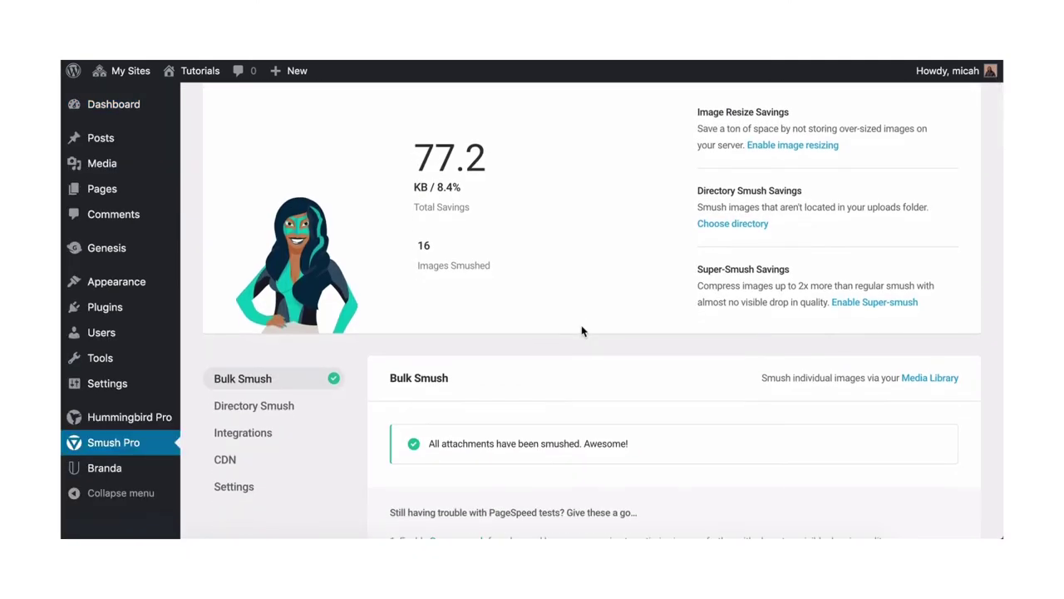
pyautogui.click(227, 463)
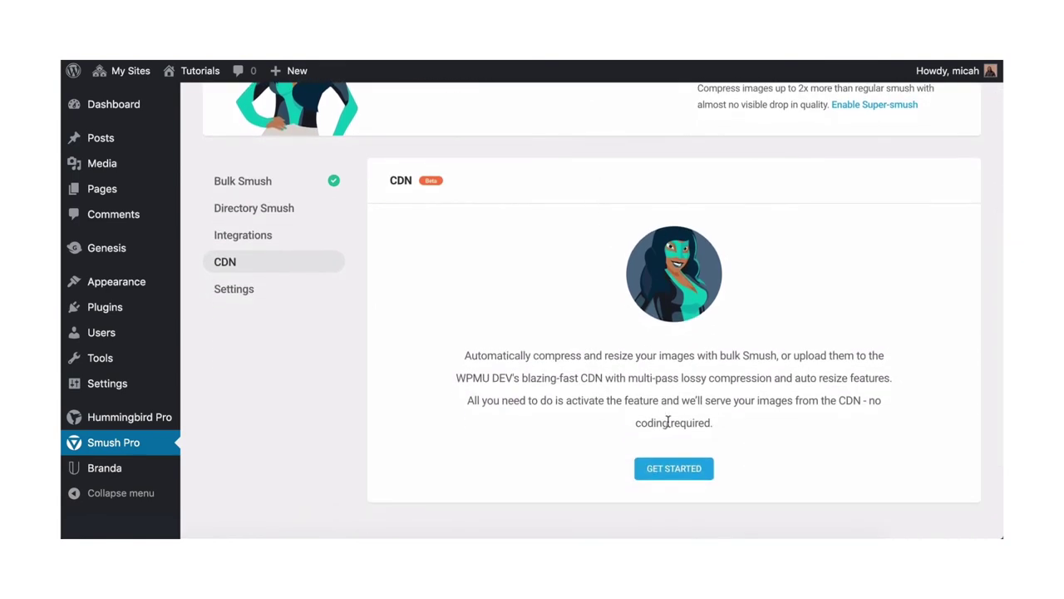
pyautogui.click(671, 471)
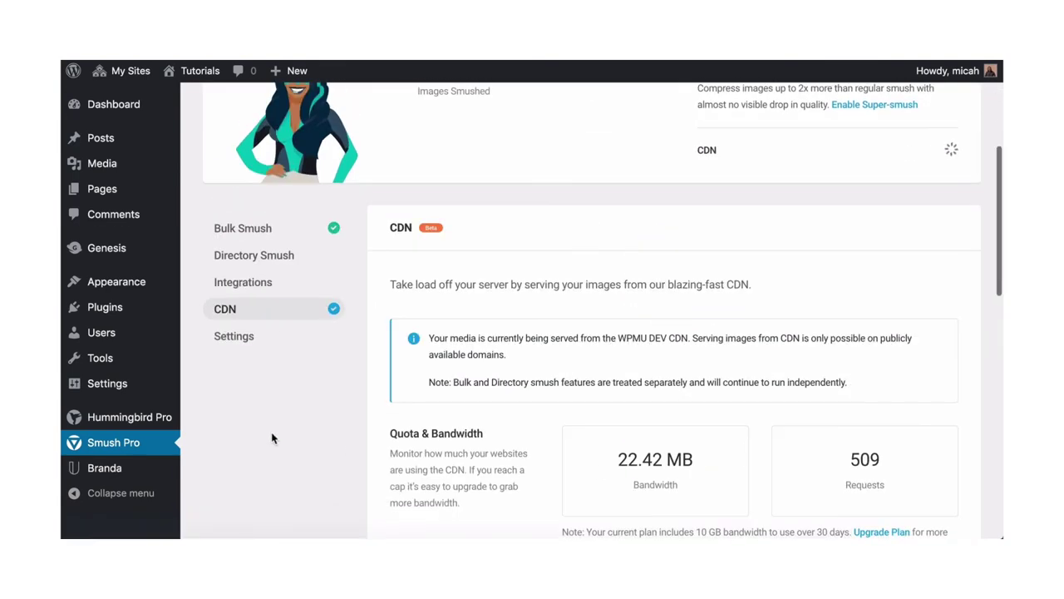
pyautogui.scroll(-3, 271, 438)
pyautogui.scroll(-2, 271, 438)
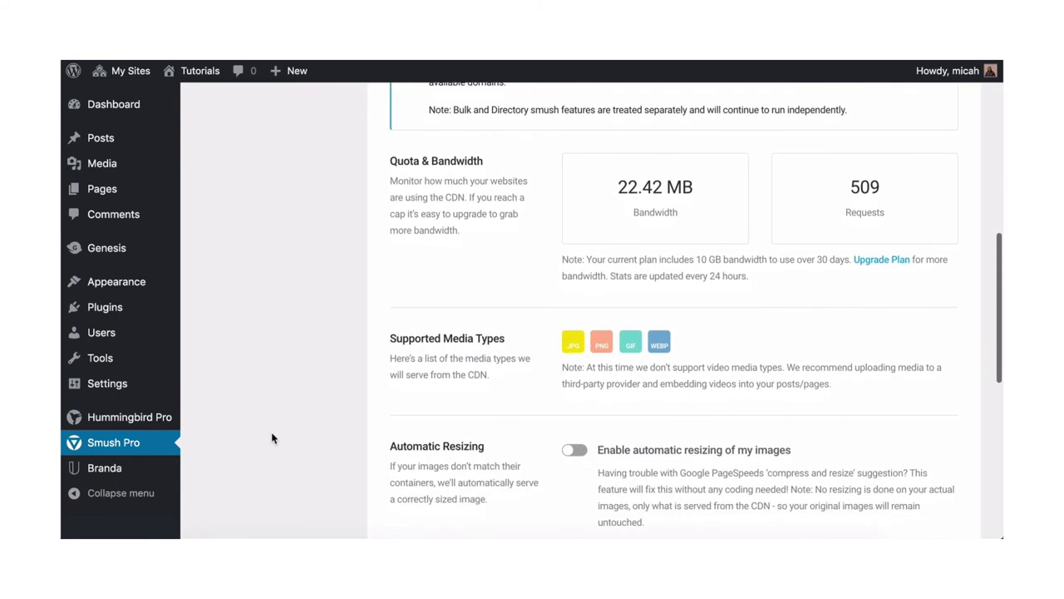
pyautogui.scroll(-2, 271, 438)
pyautogui.scroll(-3, 271, 438)
pyautogui.scroll(-3, 271, 434)
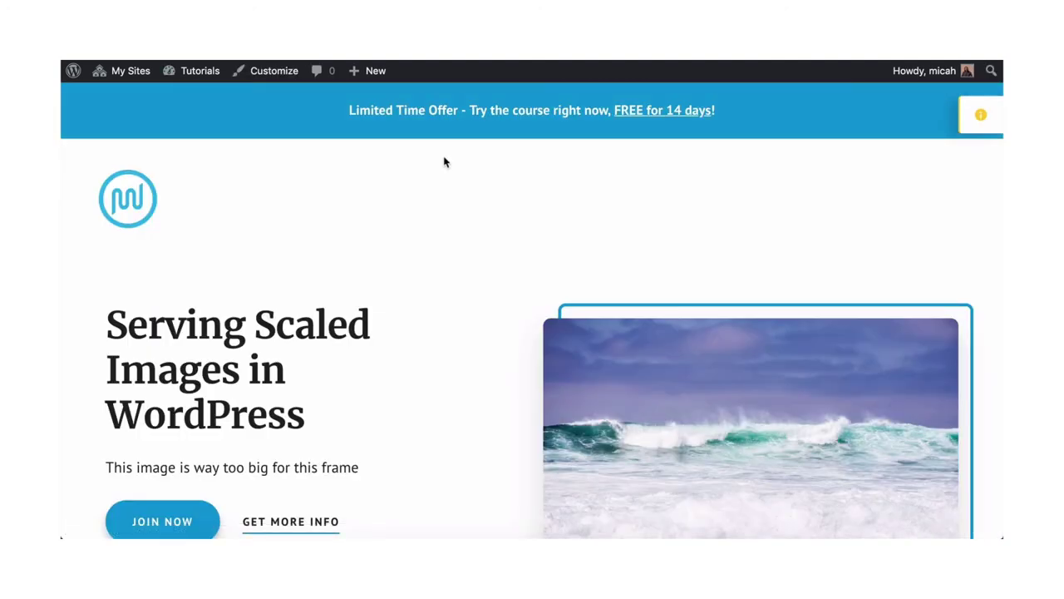
# Step: Save the front-page wave image, then inspect its HTML to check the CDN WebP source
pyautogui.scroll(-3, 444, 161)
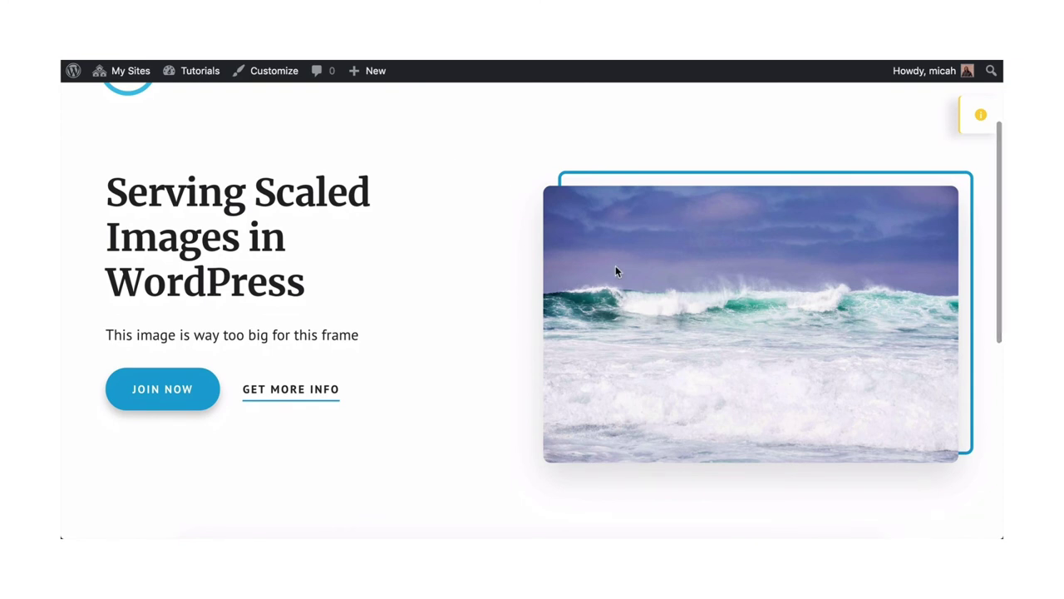
pyautogui.rightClick(698, 329)
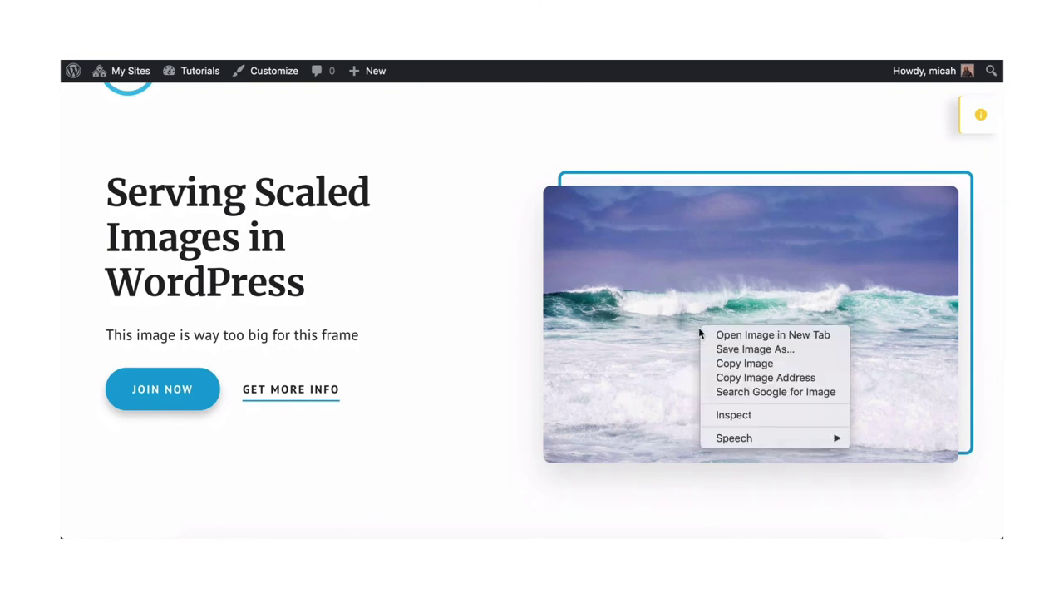
pyautogui.click(727, 350)
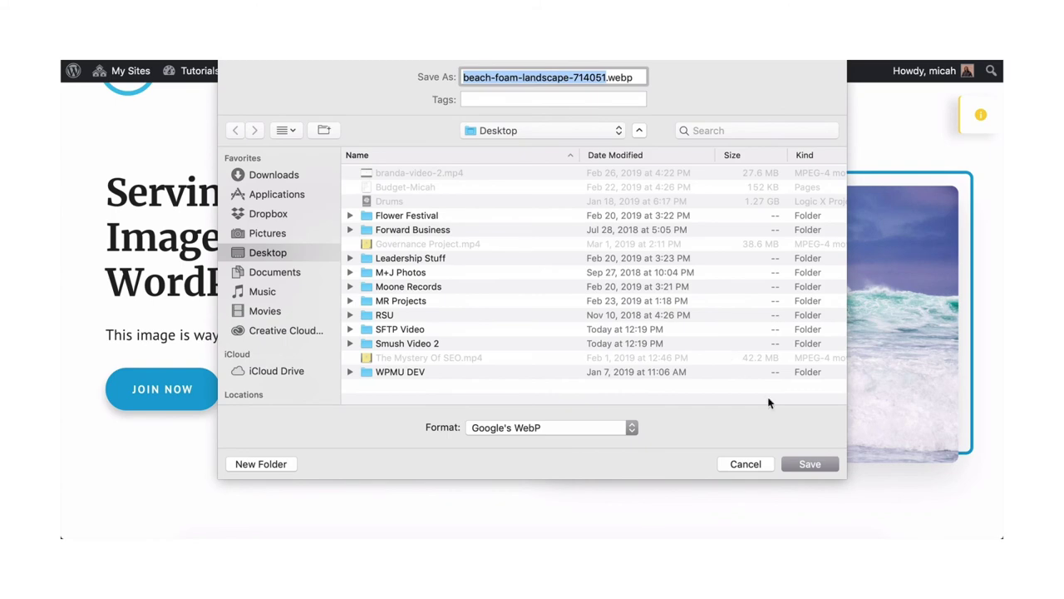
pyautogui.click(804, 459)
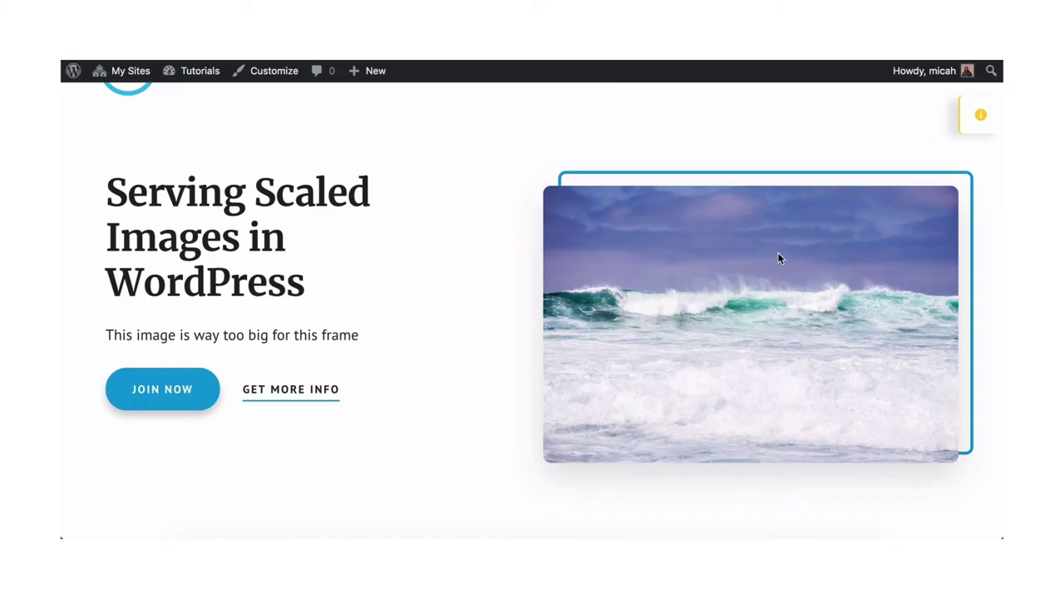
pyautogui.rightClick(779, 258)
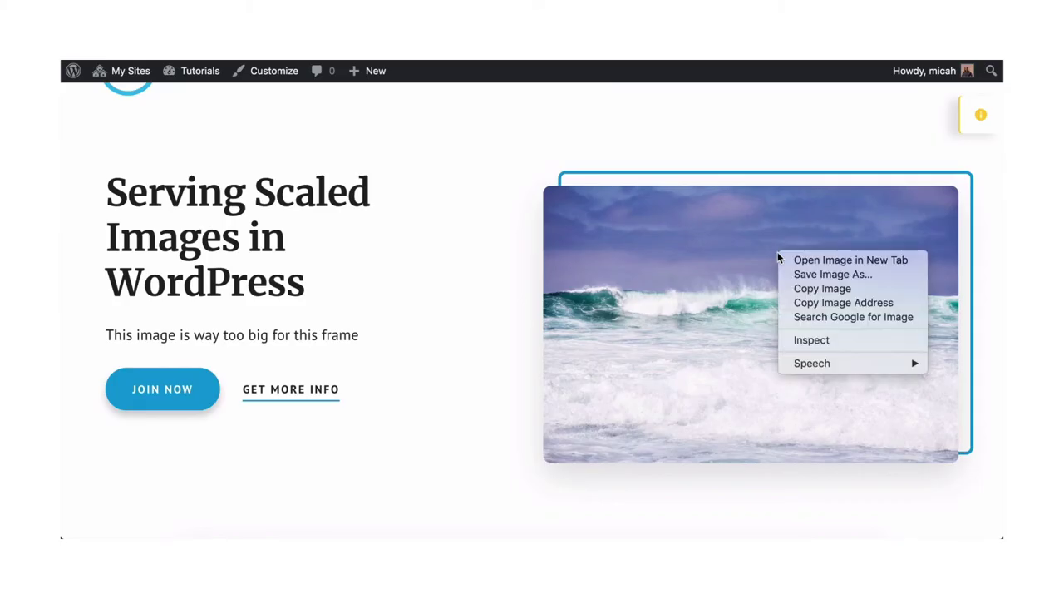
pyautogui.click(796, 340)
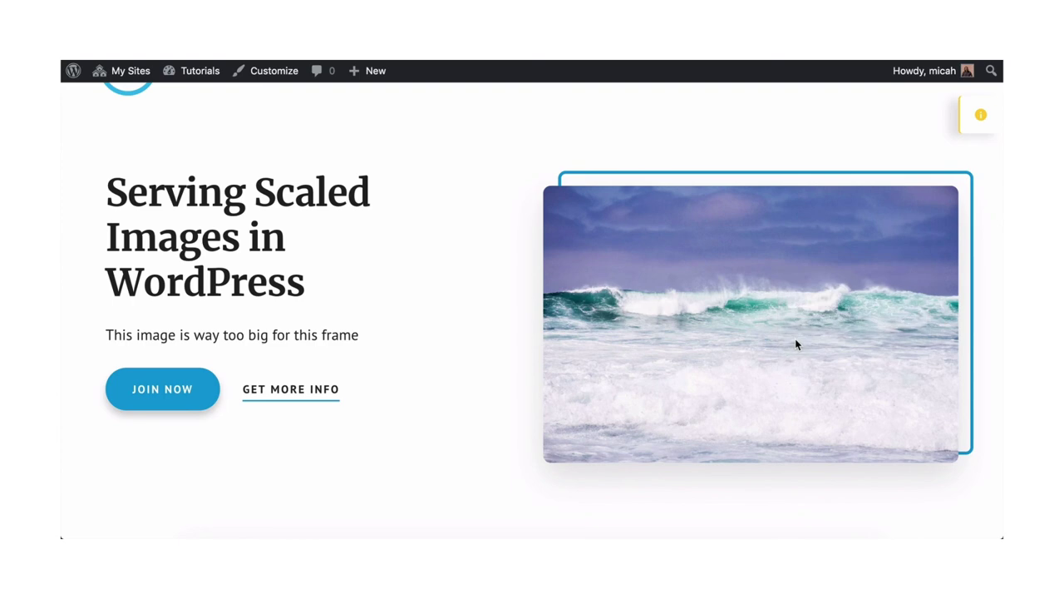